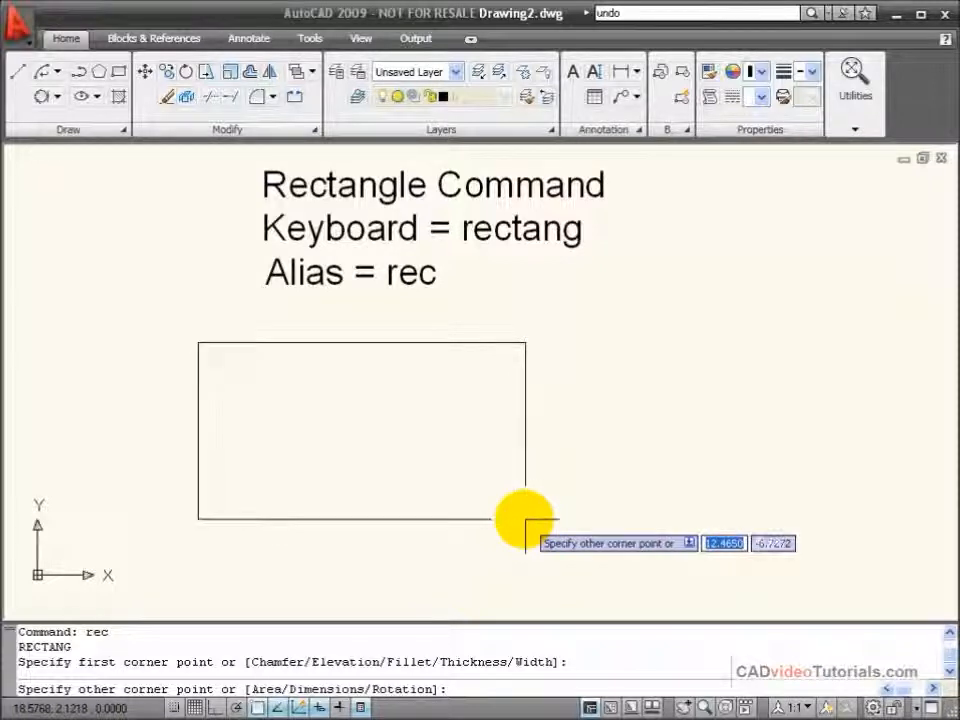
Step: Try placing the pending rectangle's opposite corner at a distance of 10, and undo that rectangle
type("10")
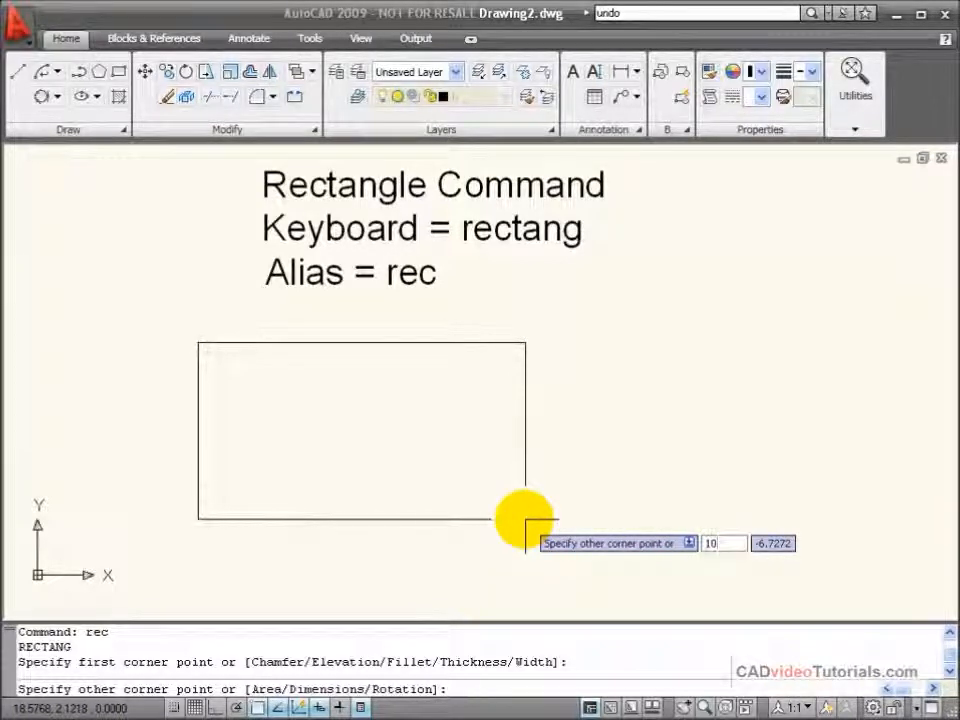
key("Return")
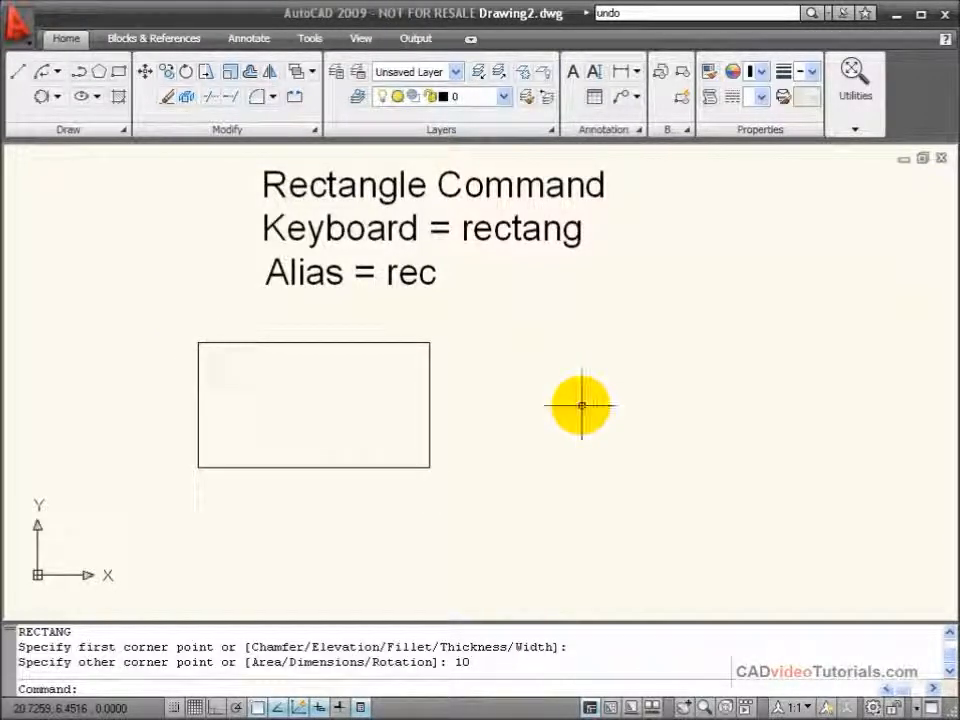
key("Escape")
type("u")
key("Return")
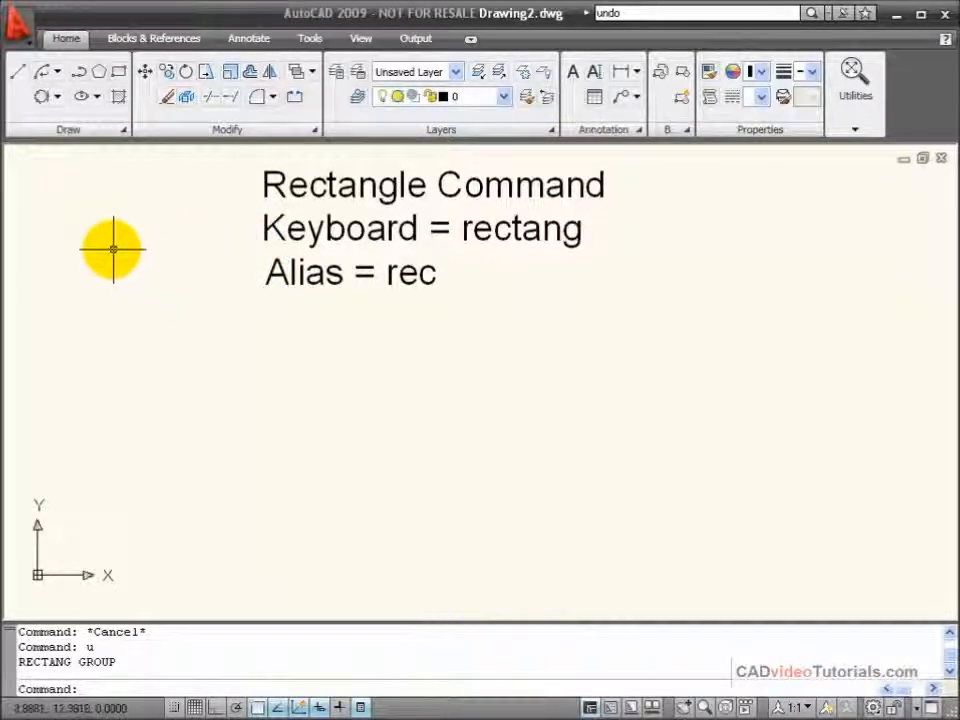
Step: Draw a rectangle below the text using the Dimensions option, with length 10 and width 5
left_click(118, 72)
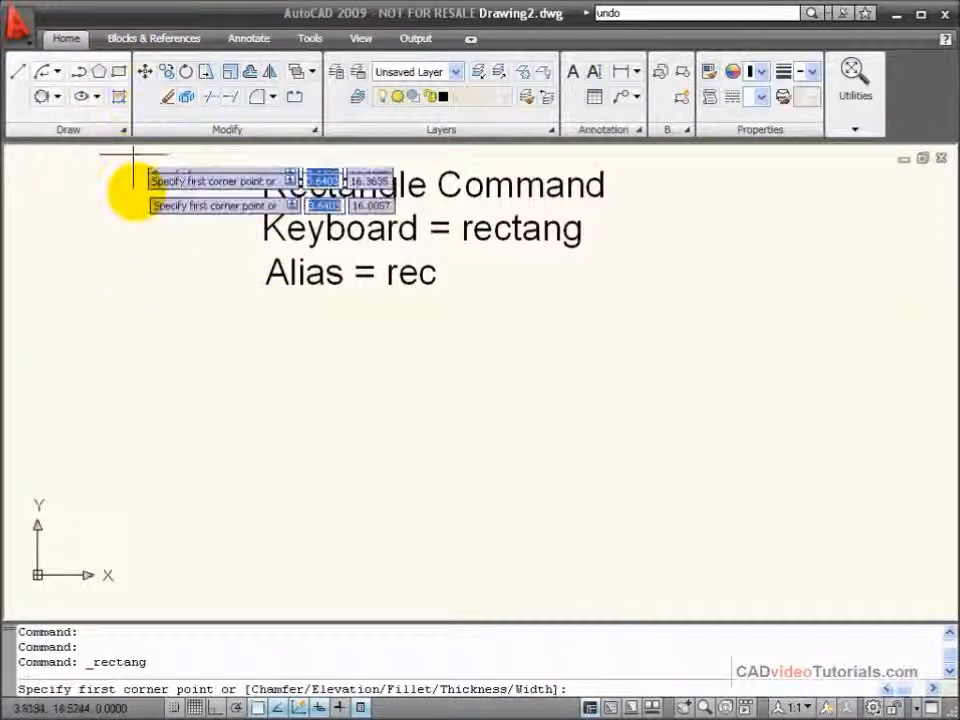
left_click(186, 331)
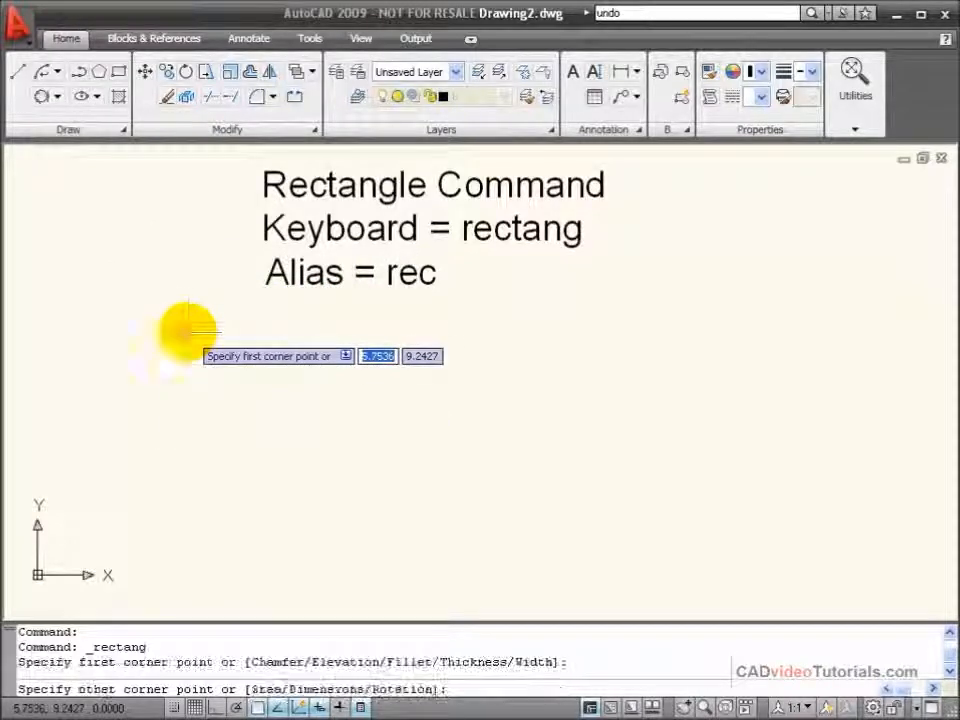
right_click(469, 462)
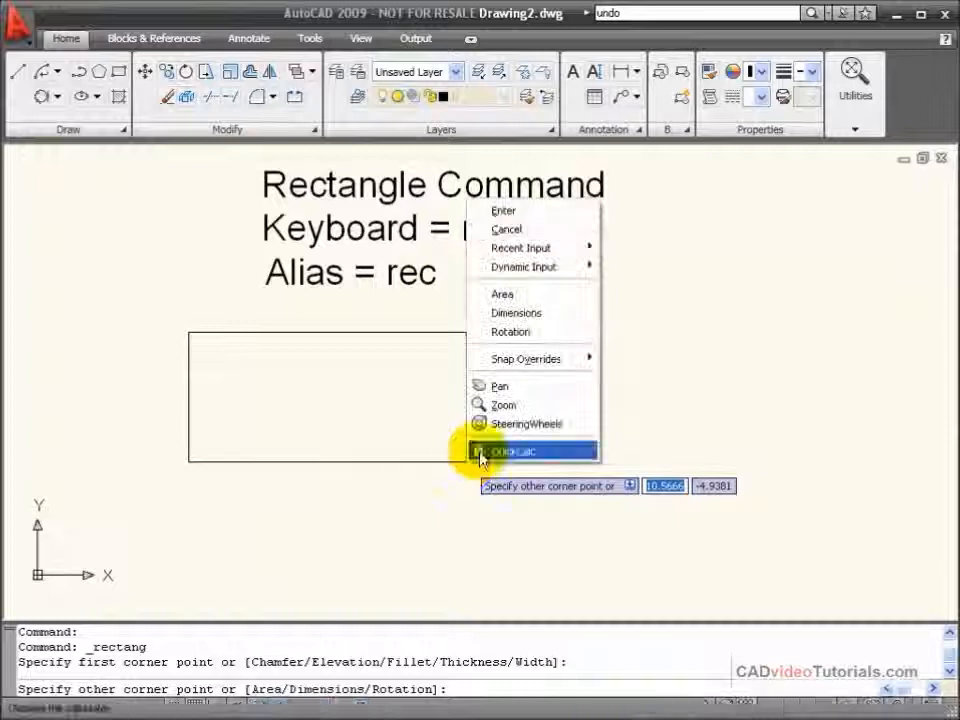
left_click(585, 313)
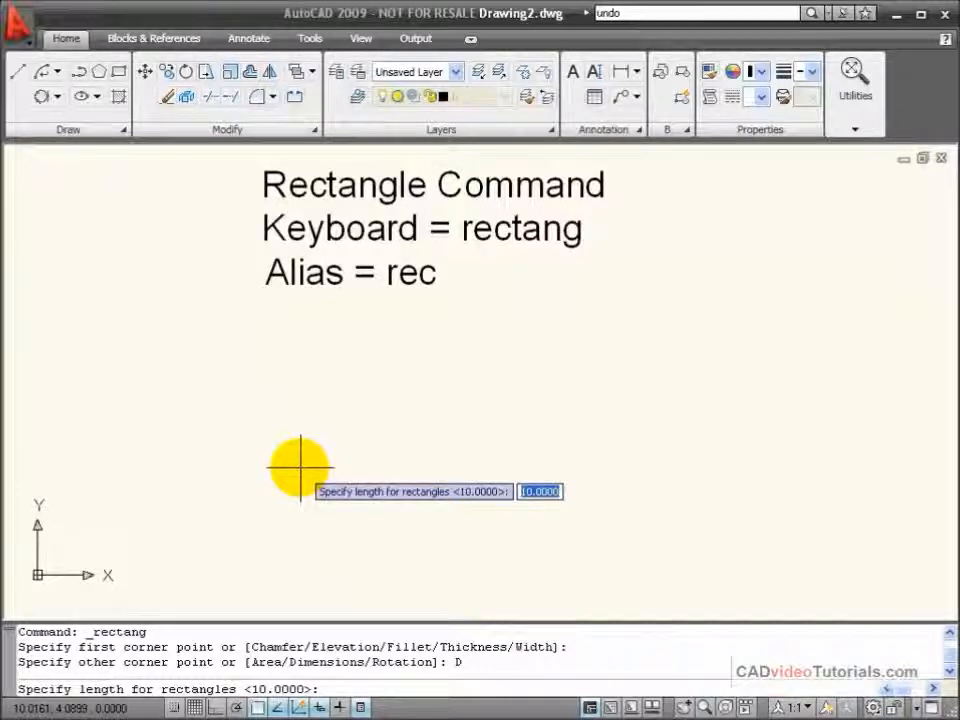
type("10")
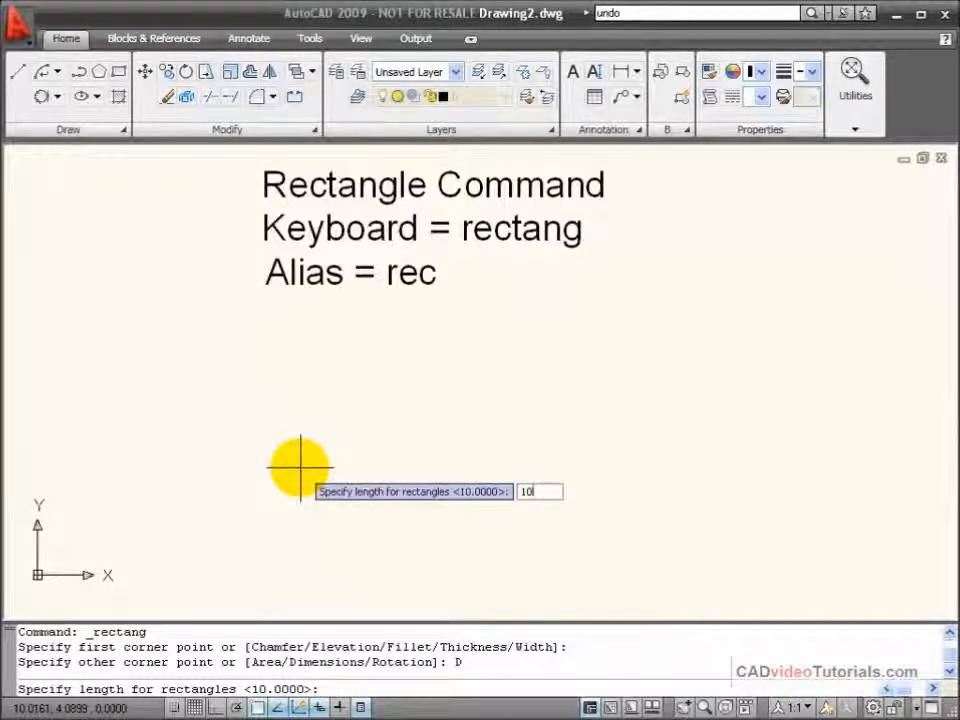
key("Return")
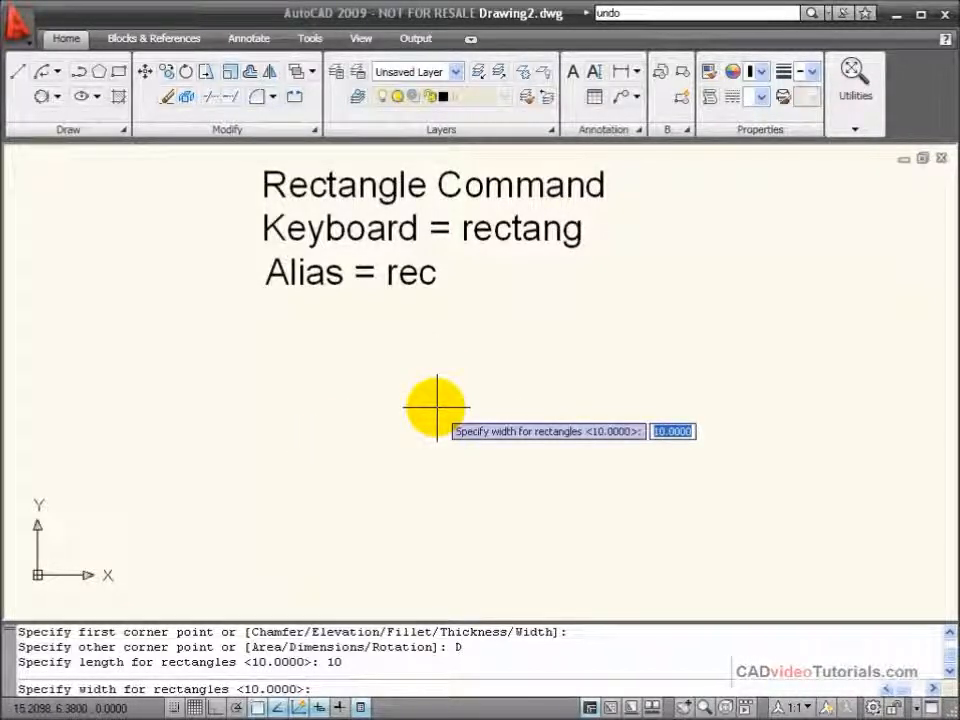
type("5")
key("Return")
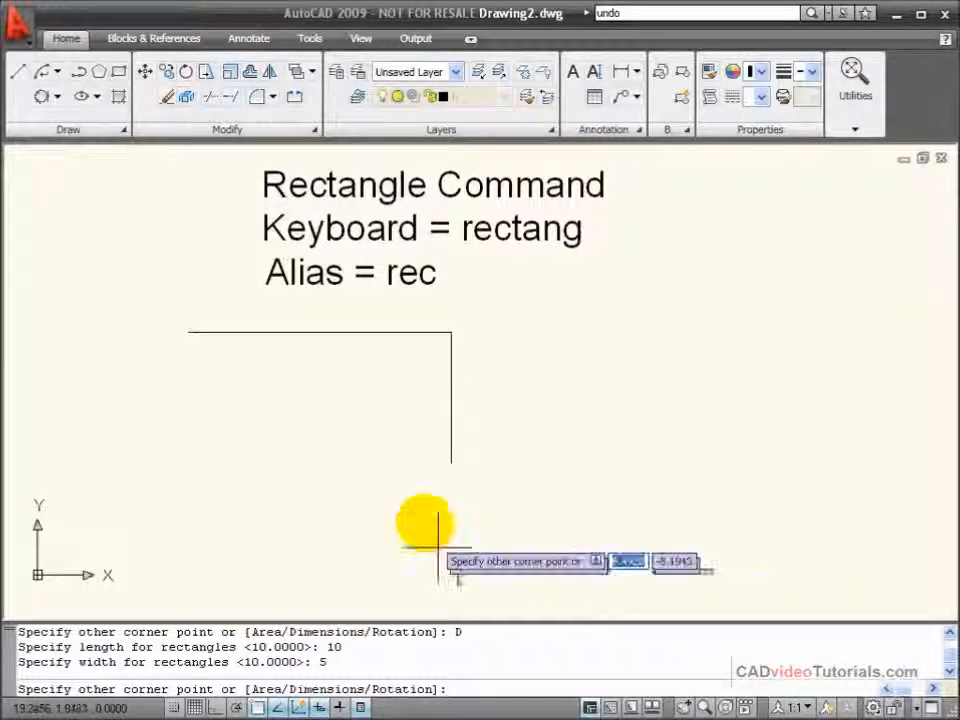
left_click(420, 478)
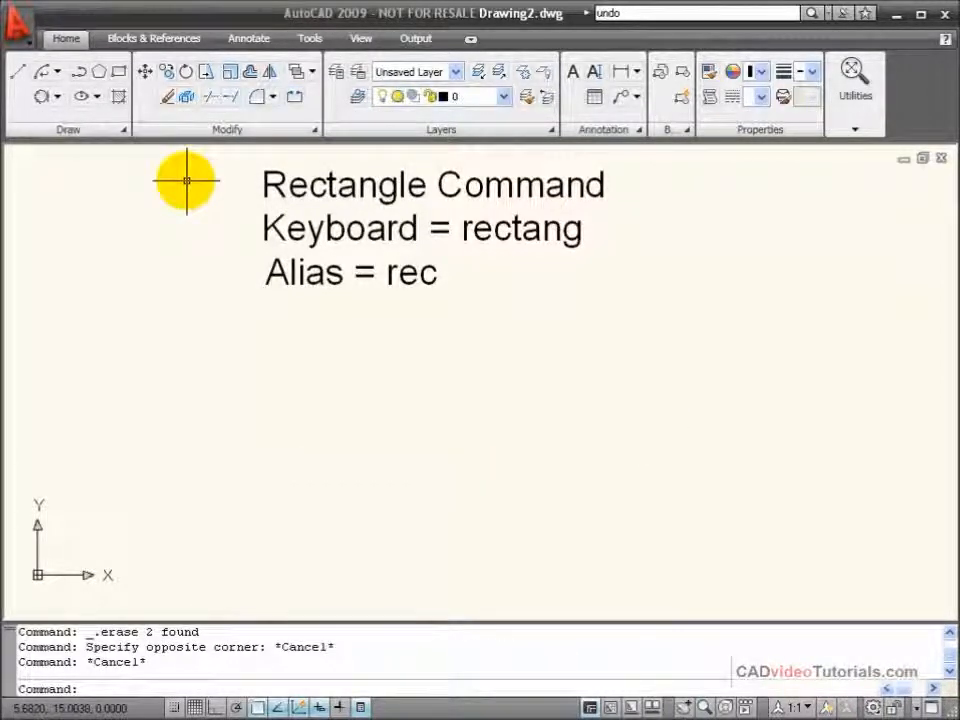
Step: Start a rectangle with its first corner below the text and set its rotation angle to 45 degrees
left_click(118, 78)
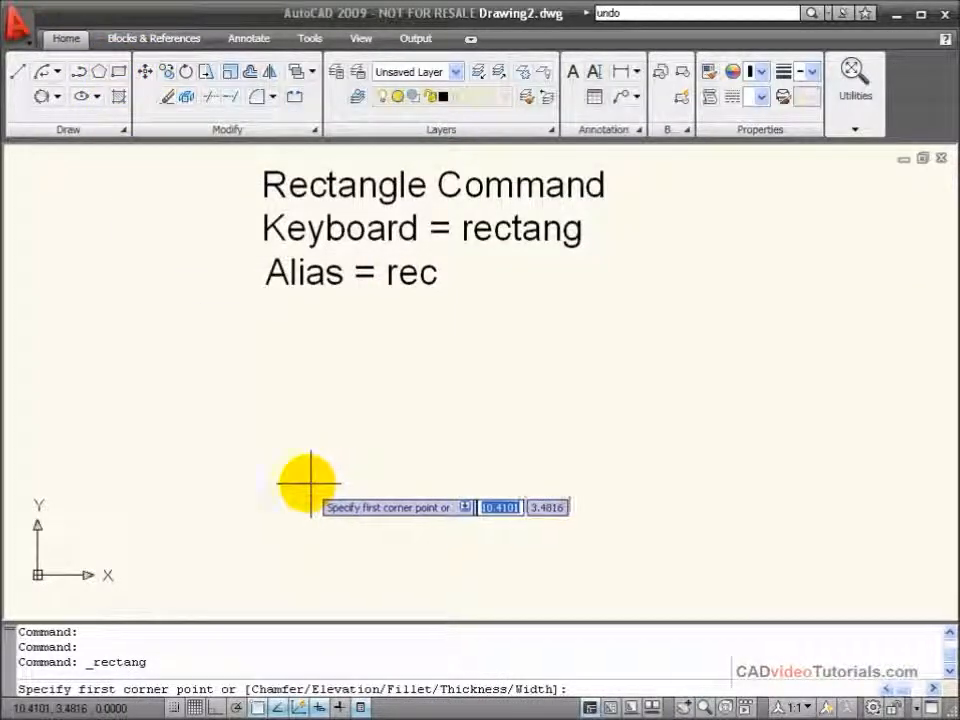
left_click(354, 385)
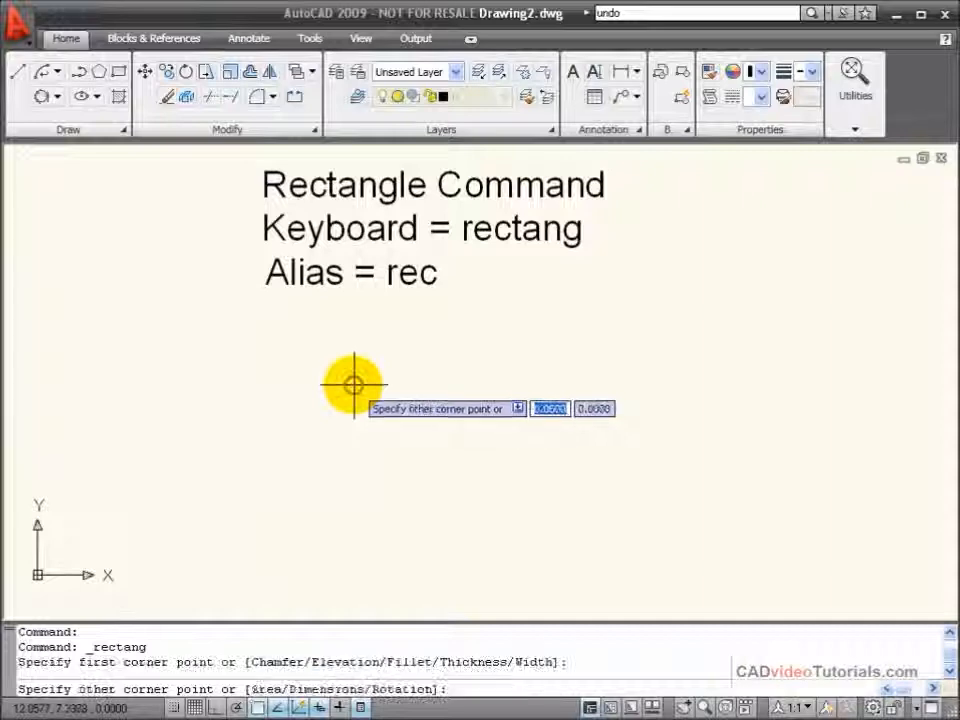
right_click(638, 458)
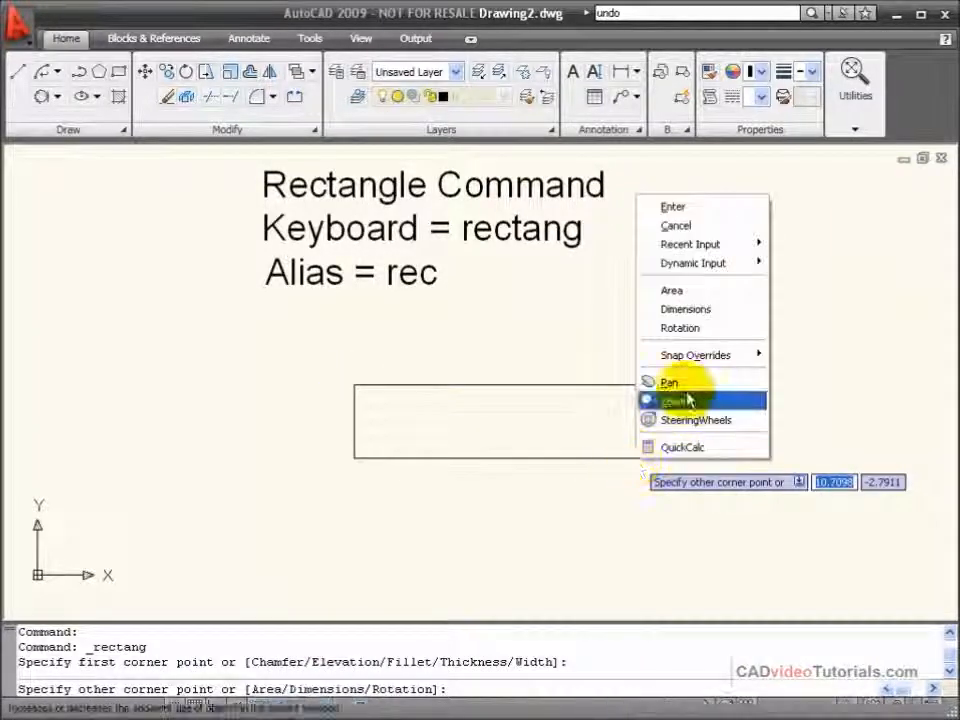
left_click(710, 333)
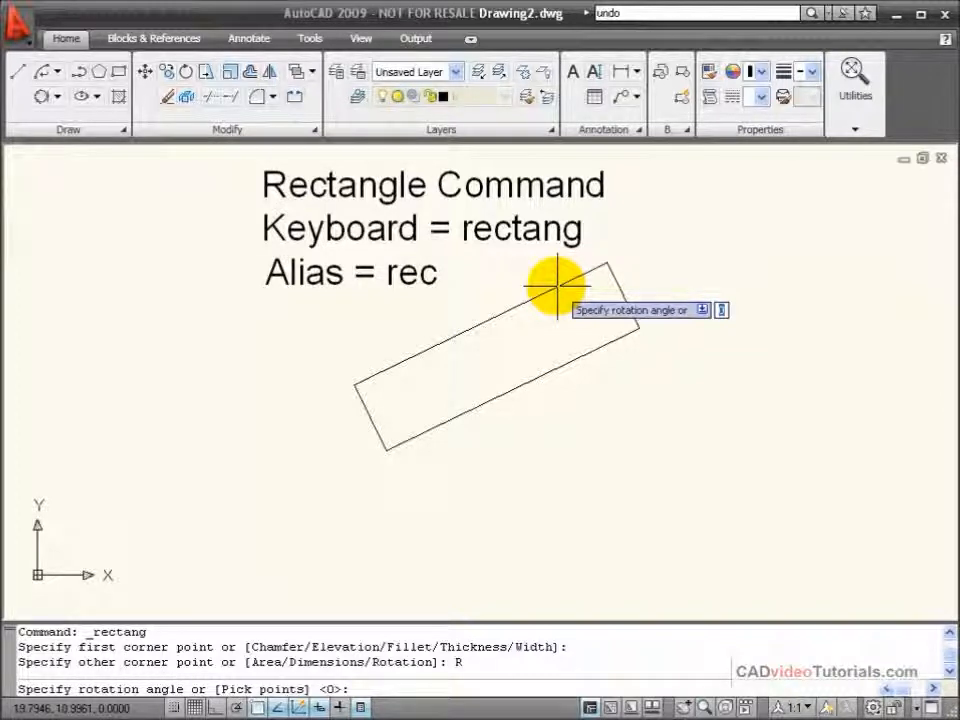
type("45")
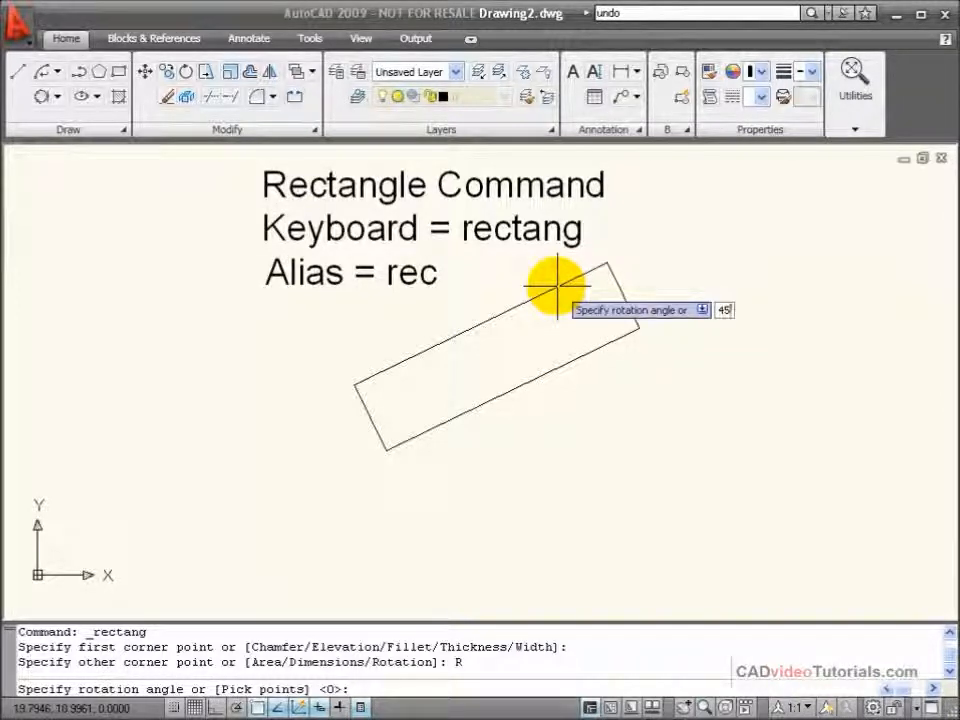
key("Return")
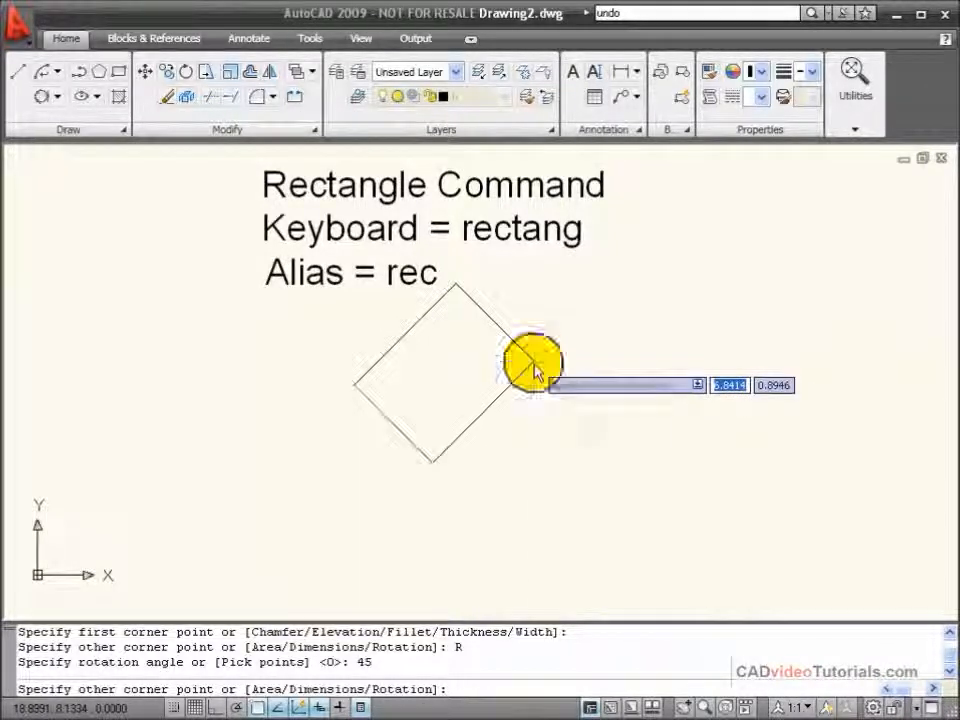
Step: Size the rotated rectangle with the Dimensions option to length 4 and width 4, and place it
right_click(534, 366)
left_click(627, 479)
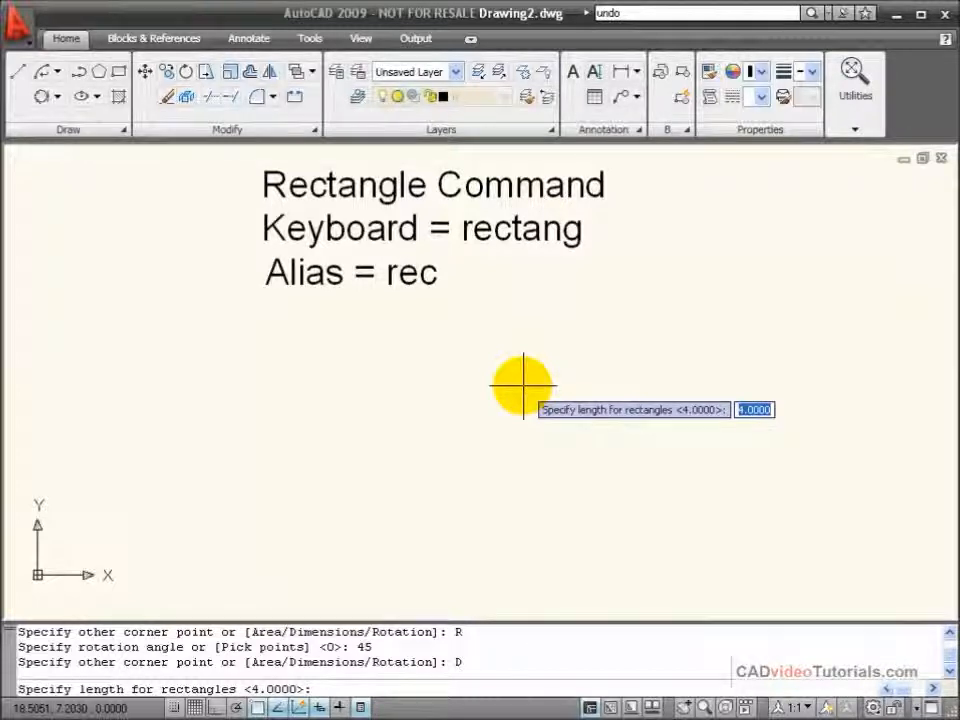
type("4")
key("Return")
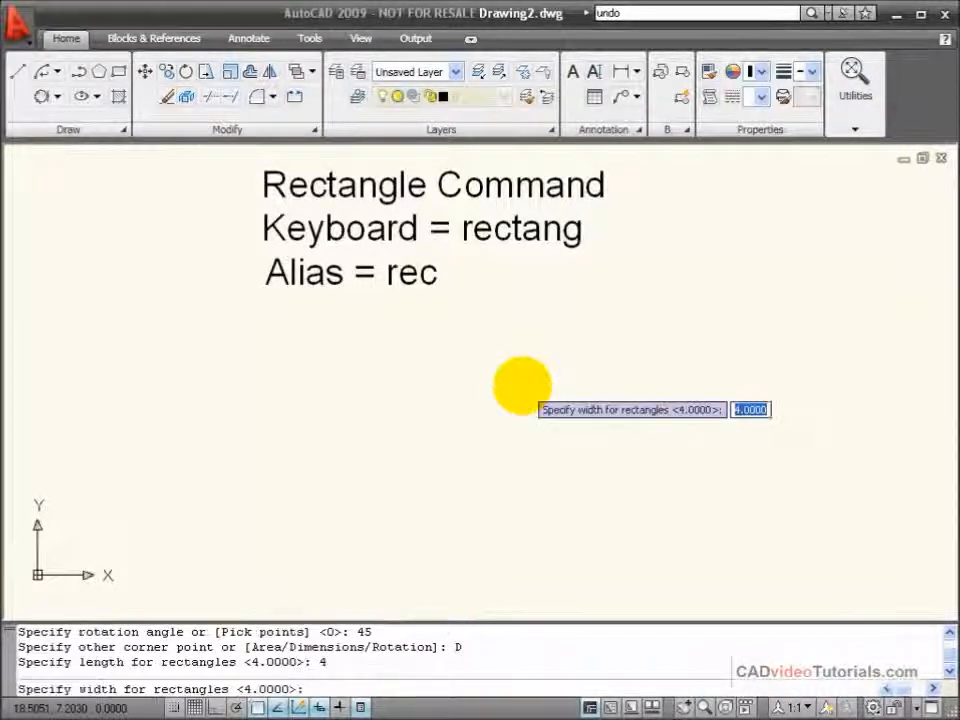
type("4")
key("Return")
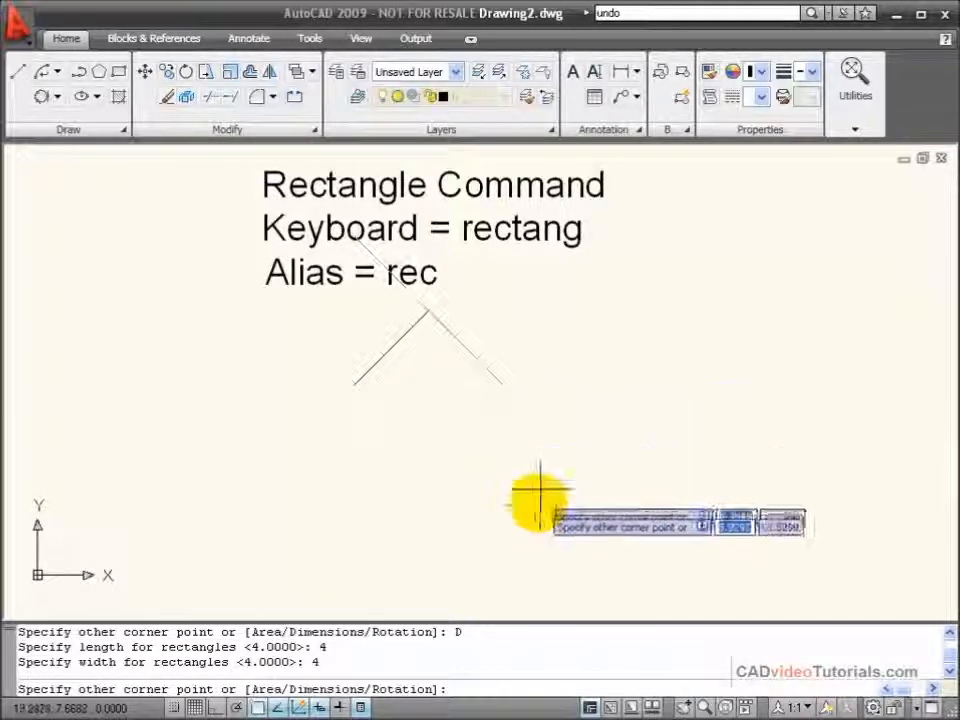
left_click(537, 459)
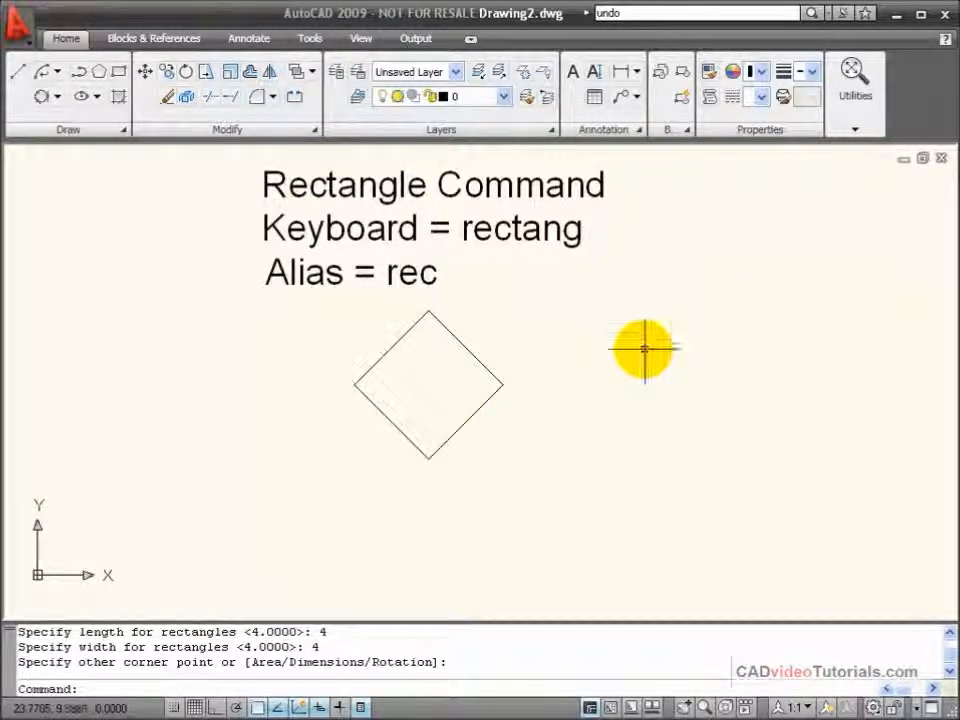
Step: Undo the last rectangle operation, and draw a rectangle with a 0.5 fillet radius to the right of the rotated square
type("u")
key("Return")
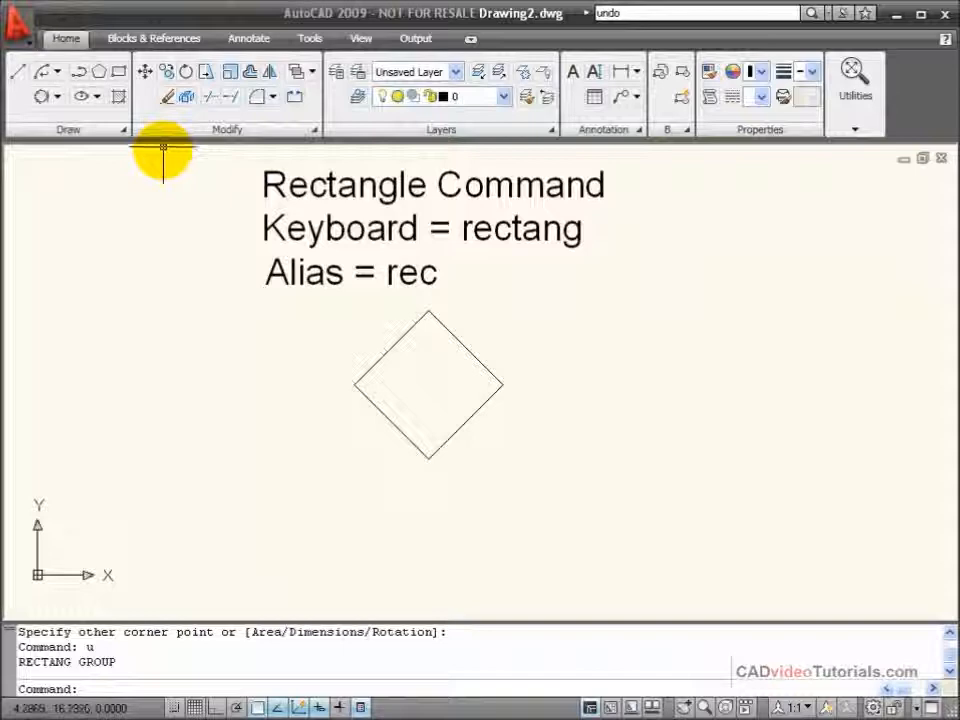
left_click(118, 75)
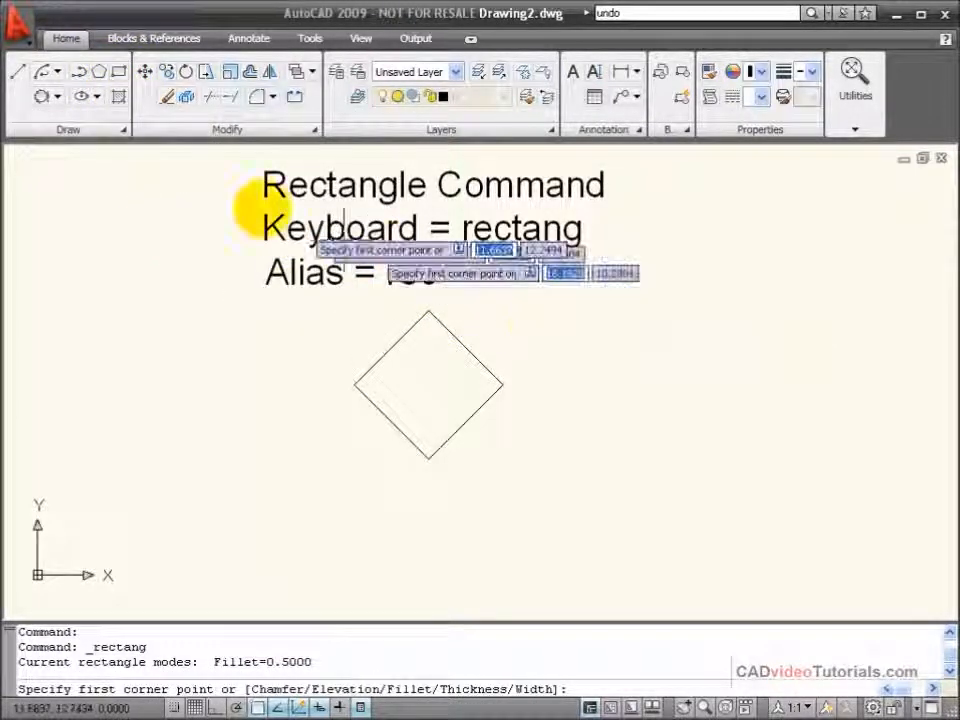
right_click(517, 300)
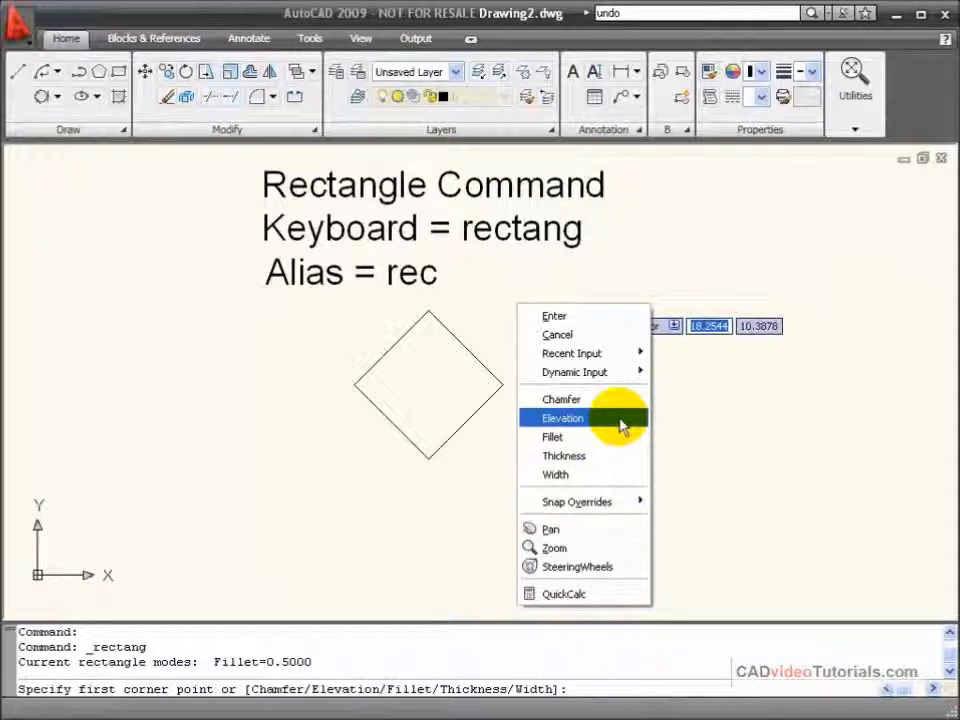
left_click(597, 441)
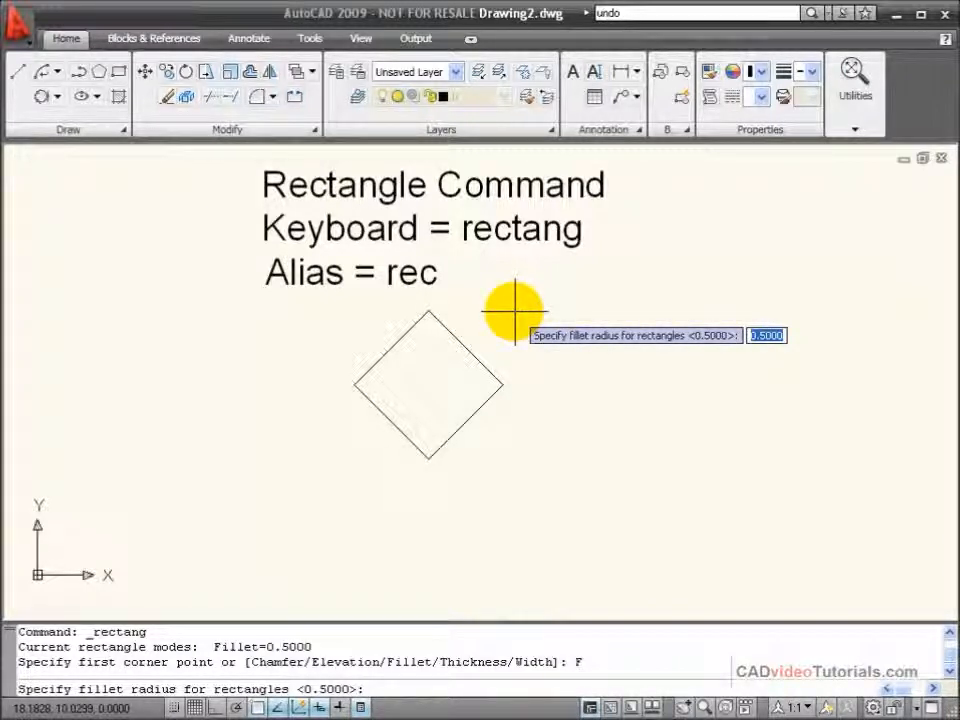
type(".5")
key("Return")
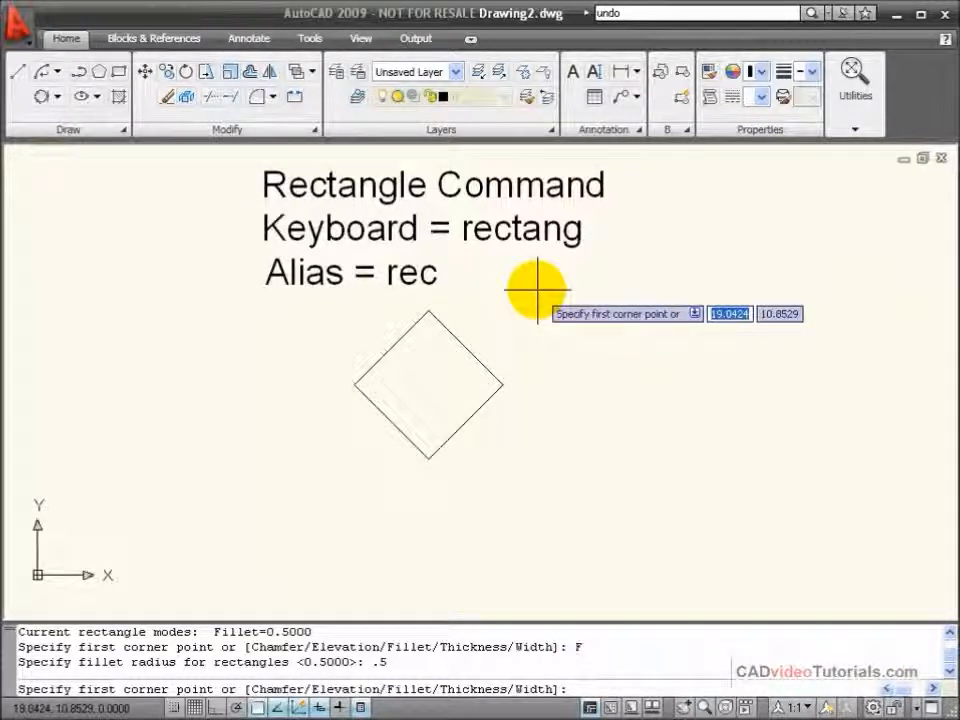
left_click(538, 289)
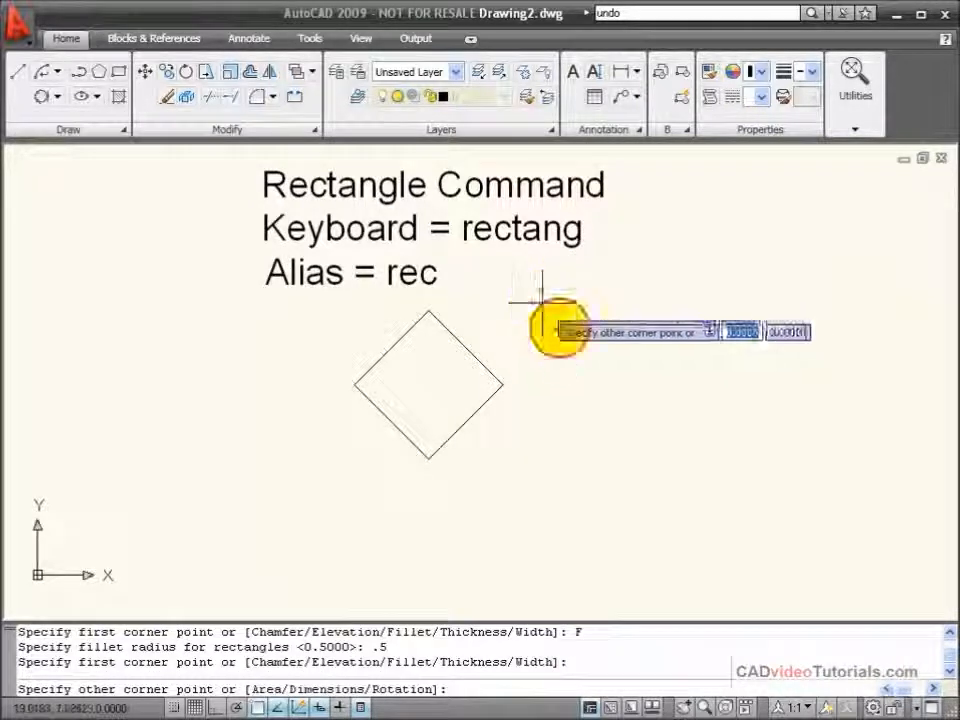
left_click(718, 394)
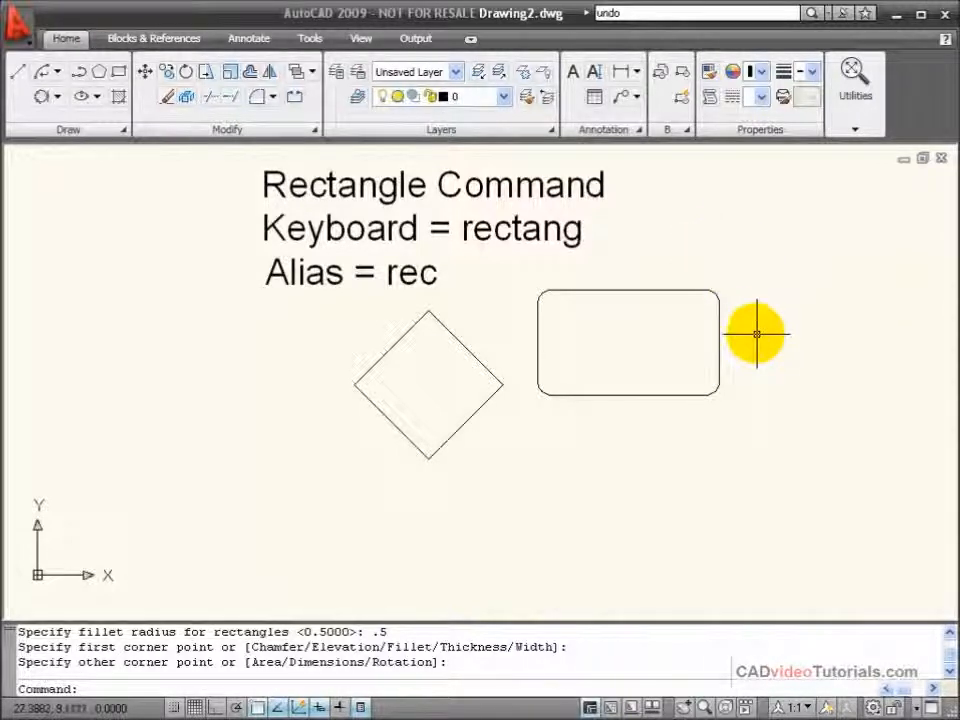
Step: Draw a second, smaller rectangle with the same filleted corners to the left of the rotated square
left_click(119, 74)
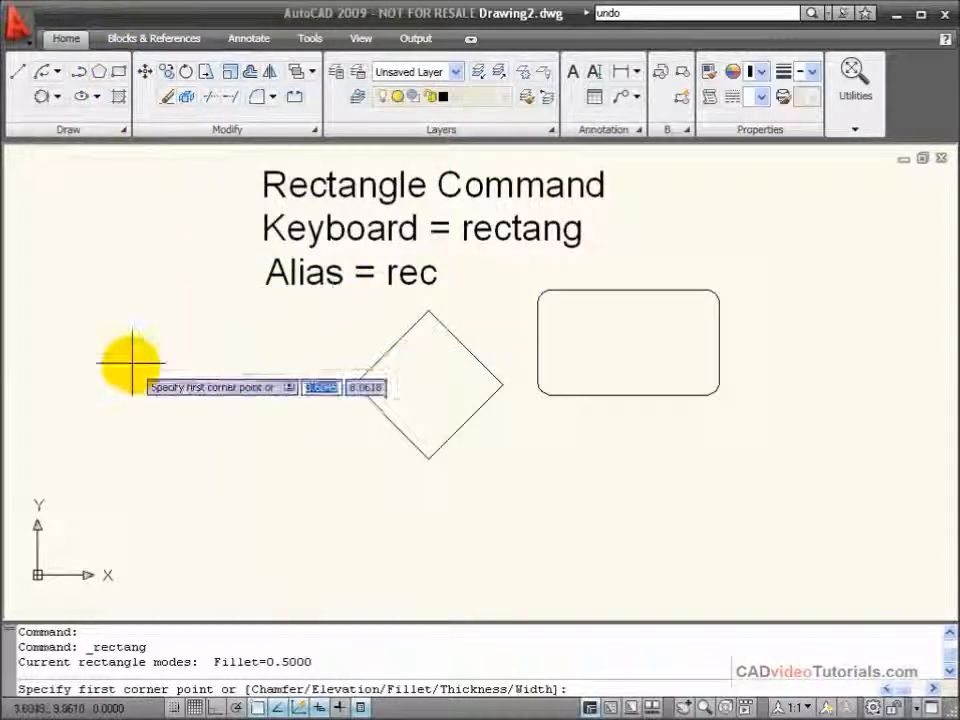
left_click(92, 364)
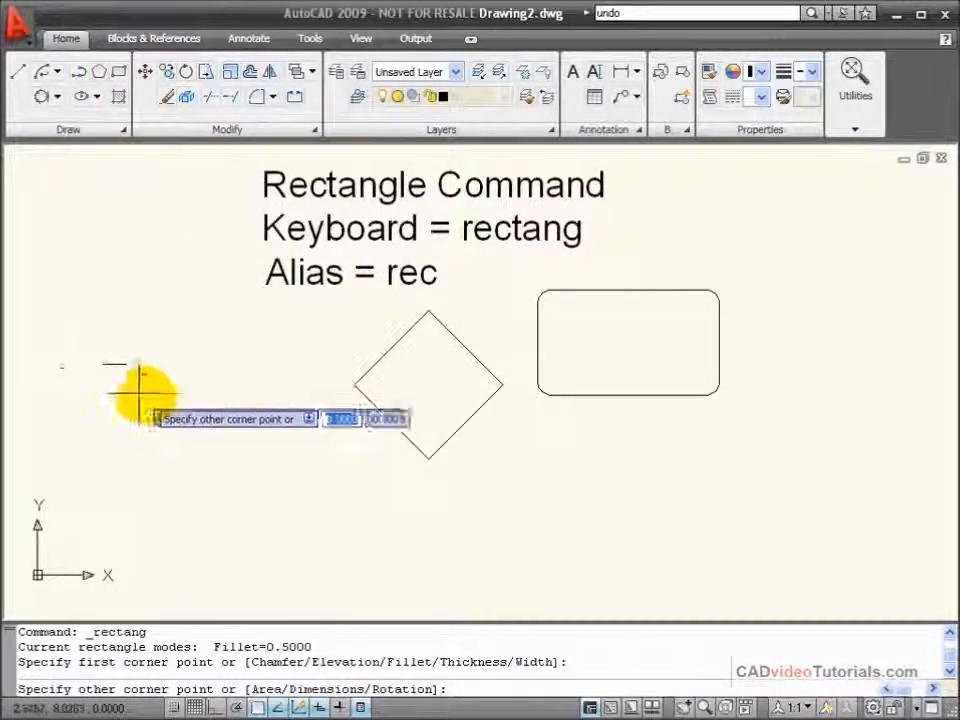
left_click(236, 443)
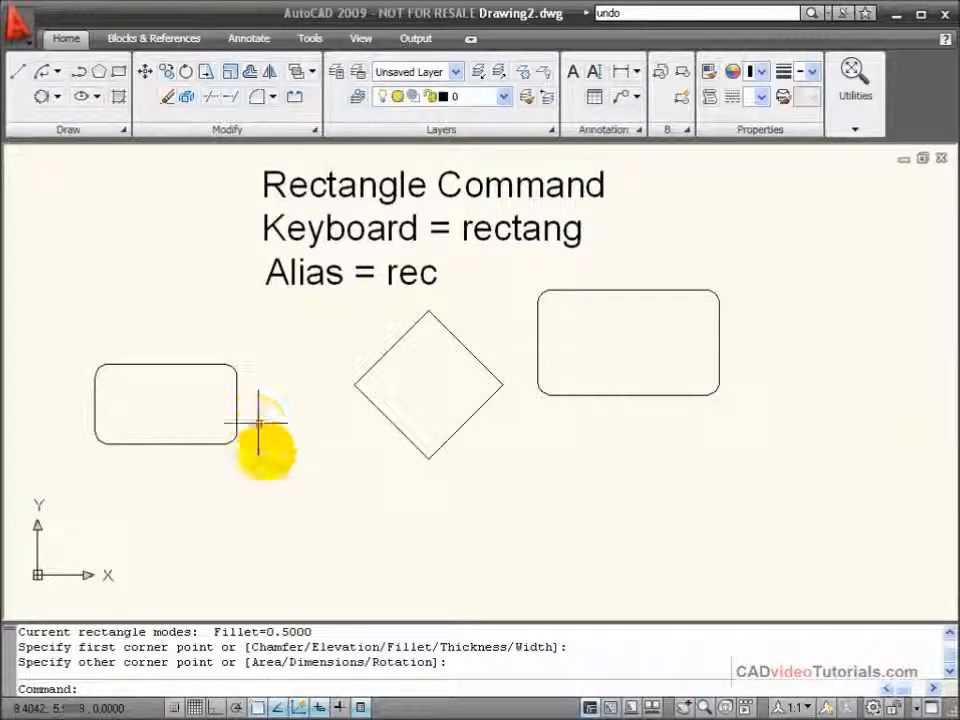
Step: Check the object type of the smaller filleted rectangle and the rotated square by selecting each, and clear the selection
left_click(214, 441)
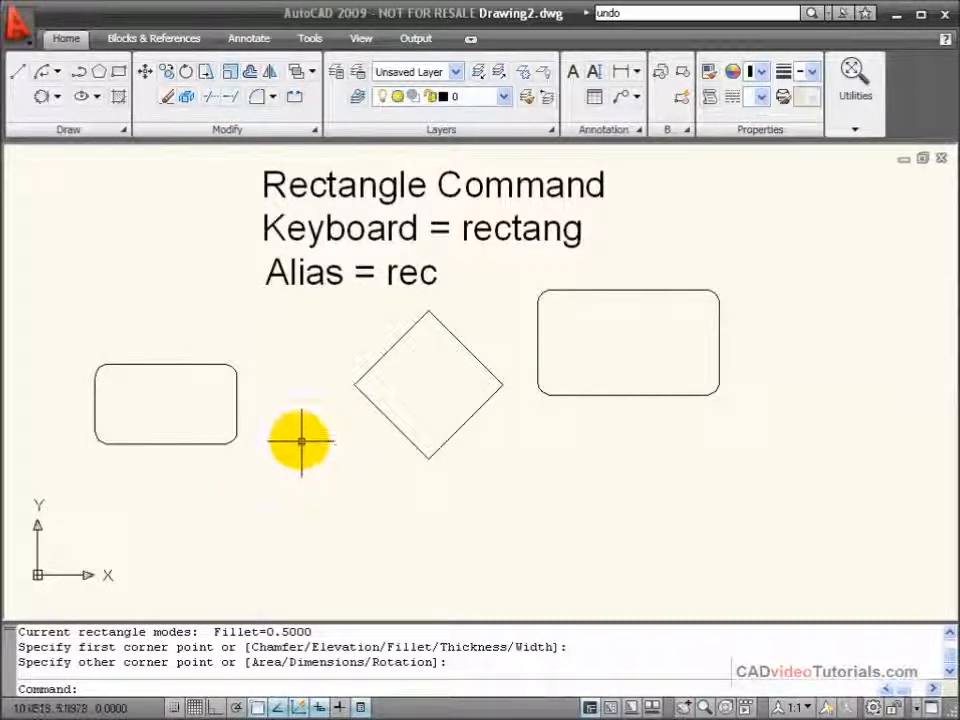
key("Escape")
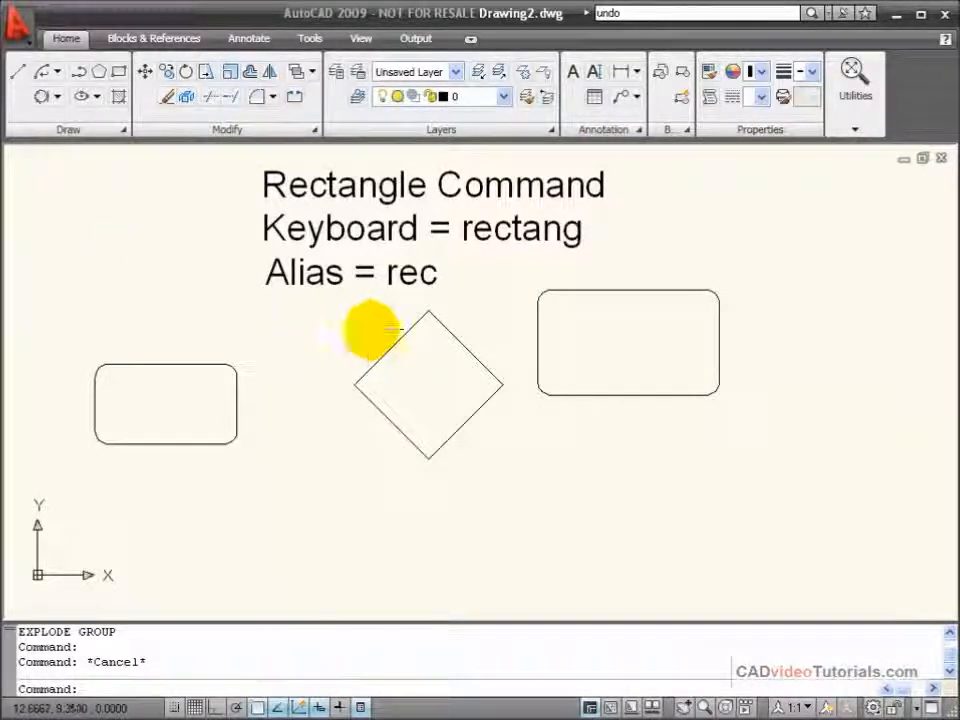
left_click(388, 345)
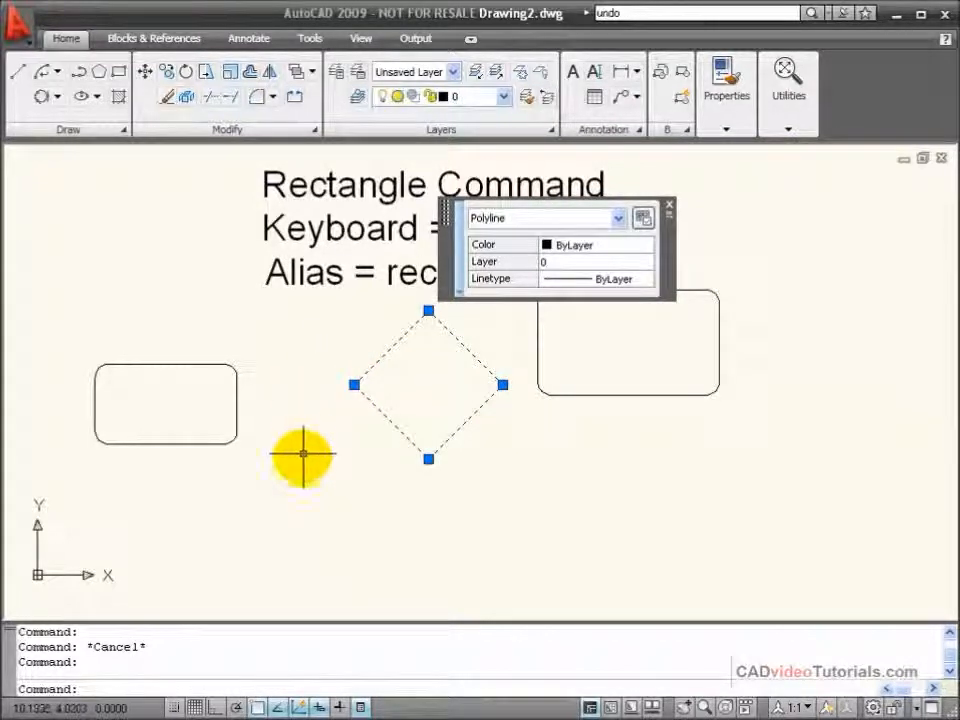
key("Escape")
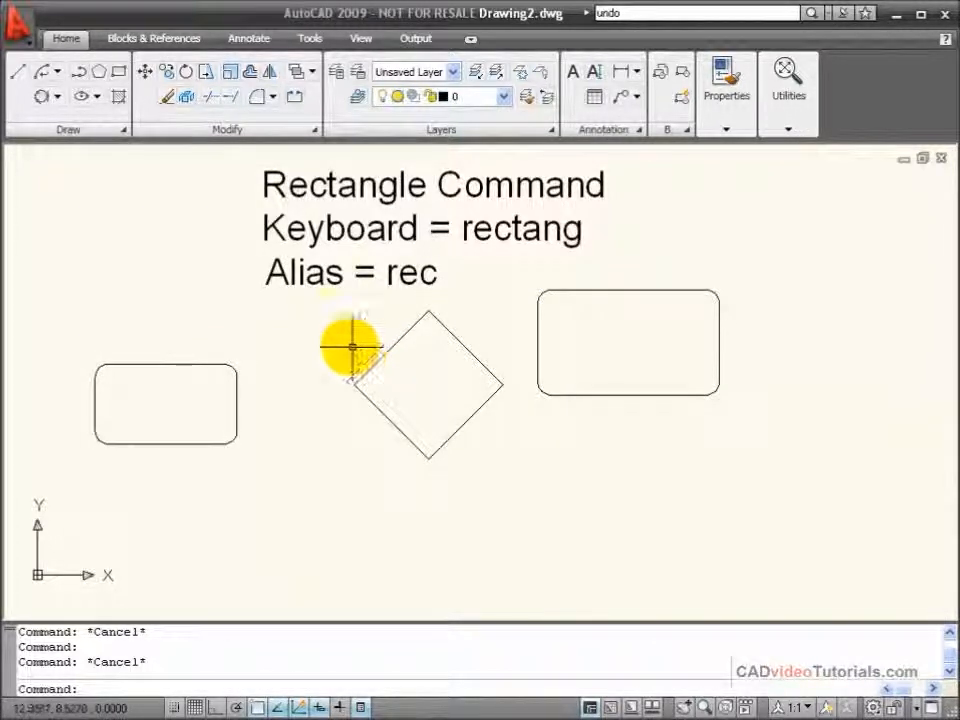
Step: Explode the rotated square into separate lines and select its two upper edges
left_click(184, 100)
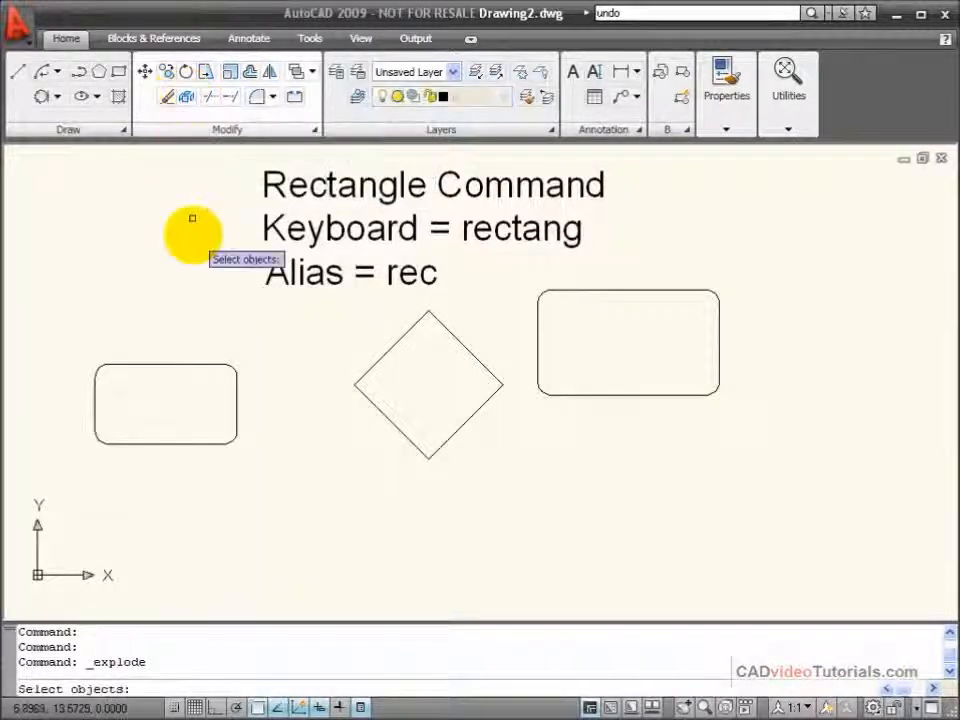
left_click(384, 342)
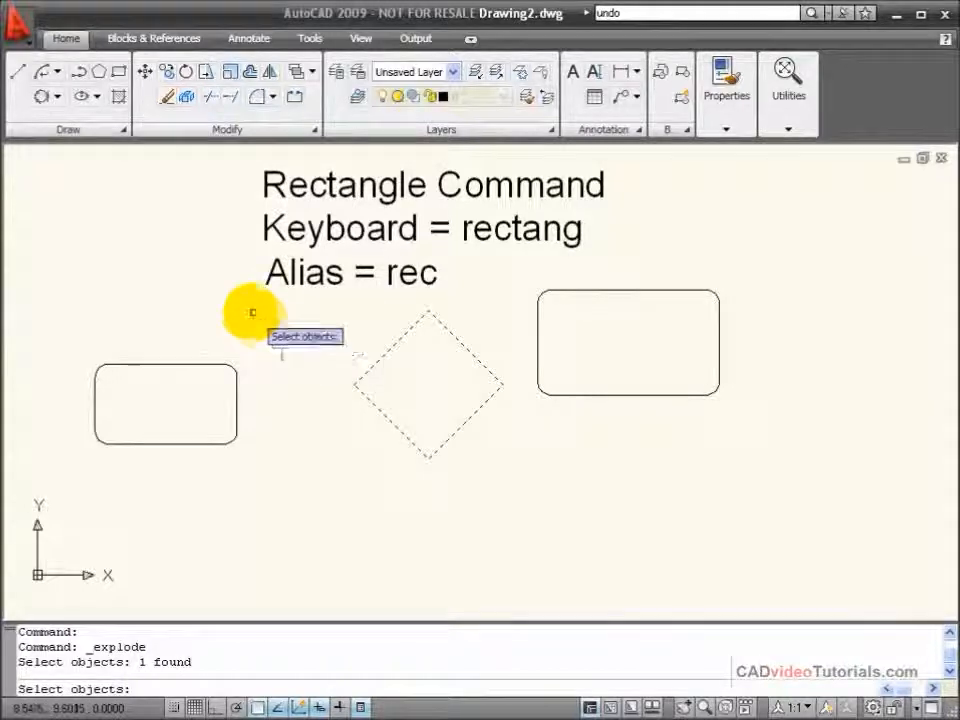
key("Return")
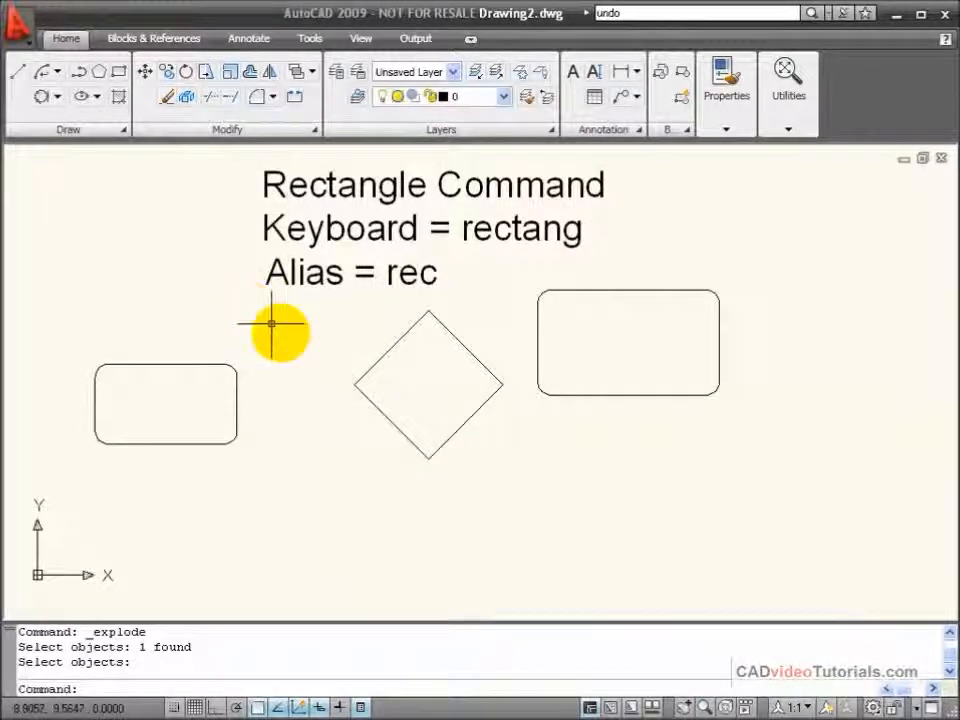
left_click(395, 343)
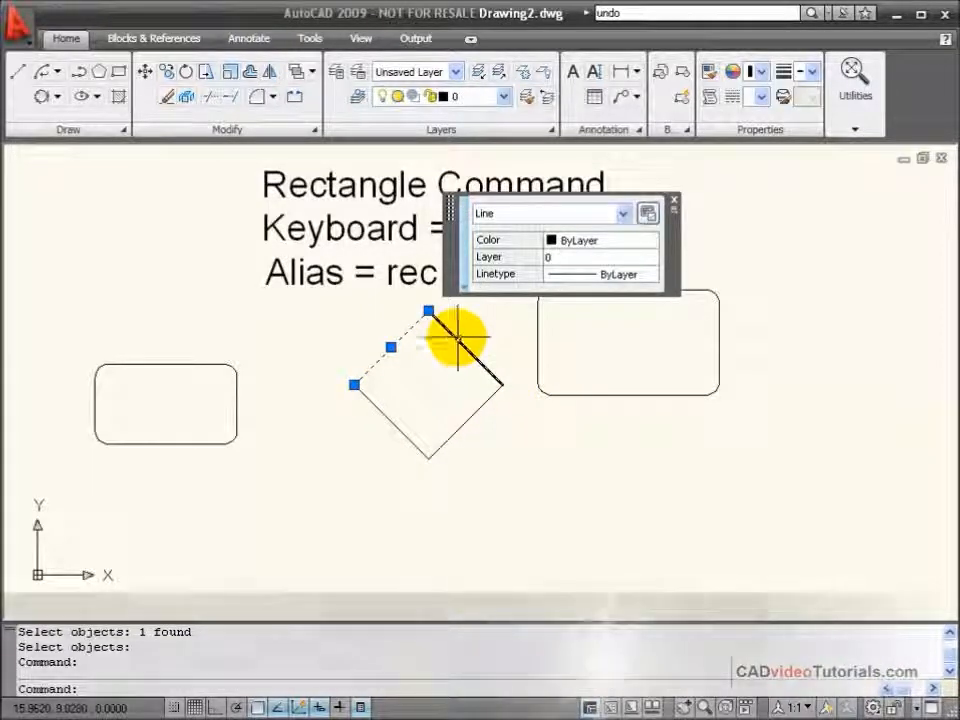
left_click(457, 340)
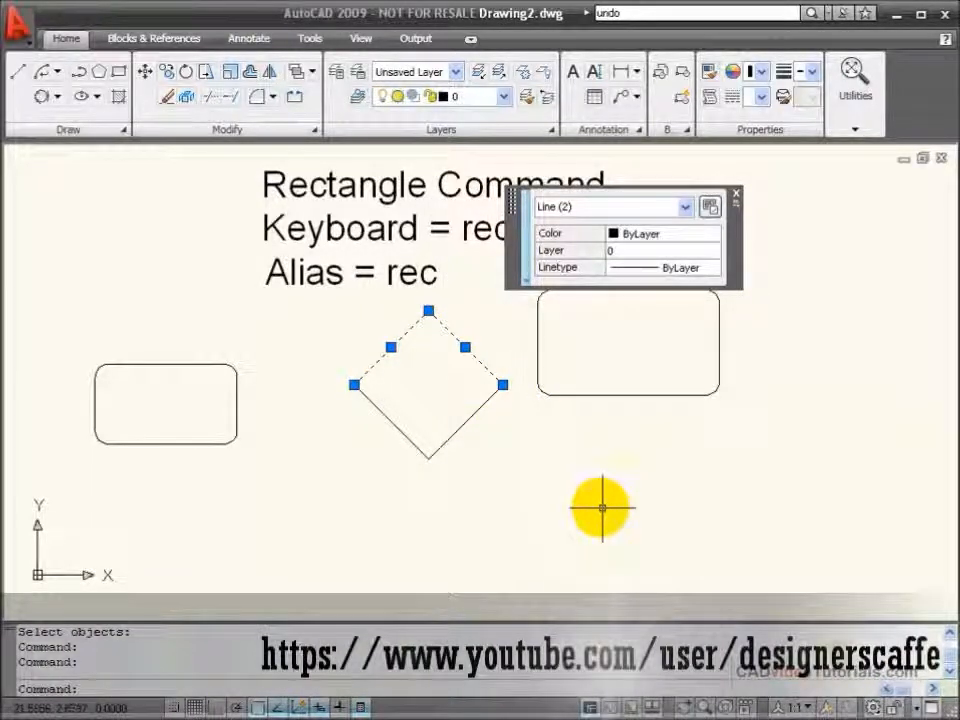